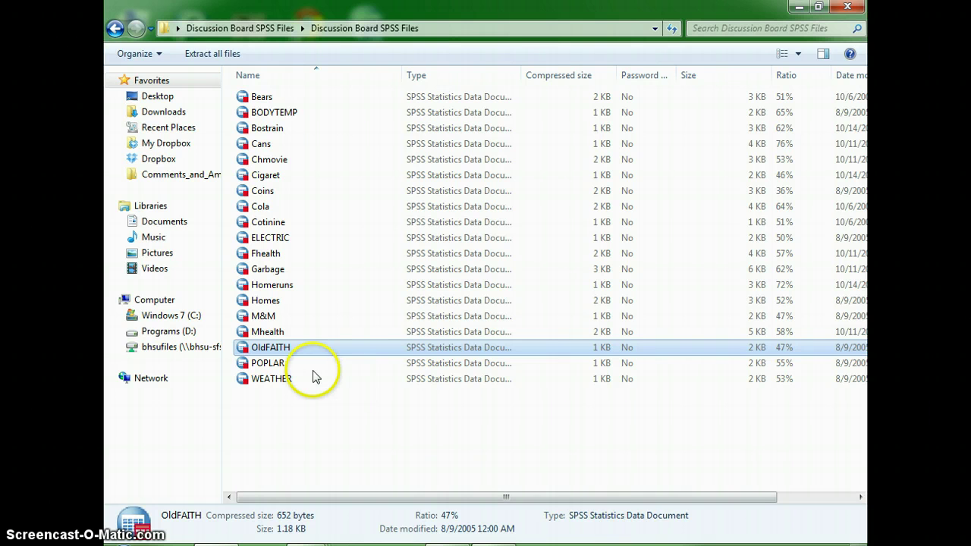
- Open the Homes data file from the Discussion Board SPSS Files folder
{"action": "left_click", "coordinate": [267, 304]}
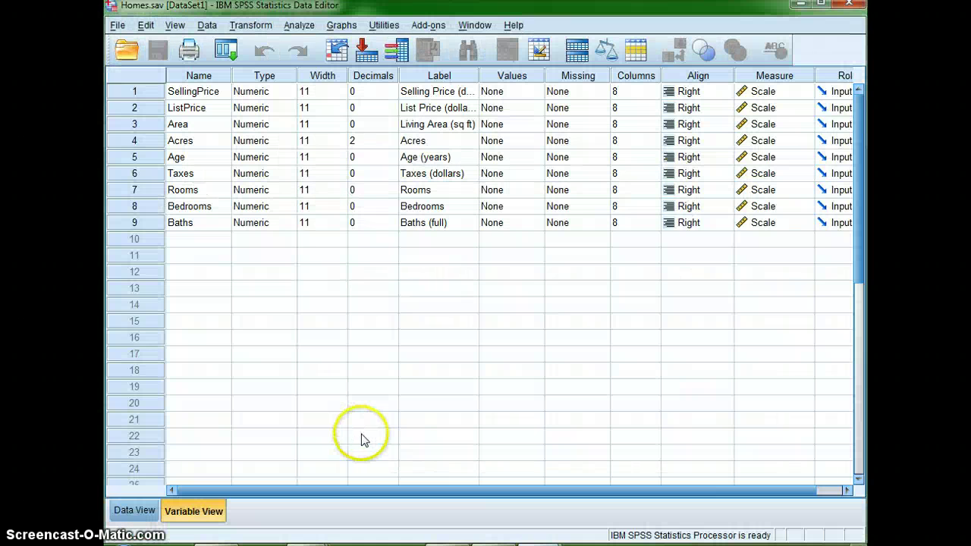
- Review Homes.sav's nine variable definitions in Variable View, then return to the housing data rows
{"action": "left_click", "coordinate": [123, 512]}
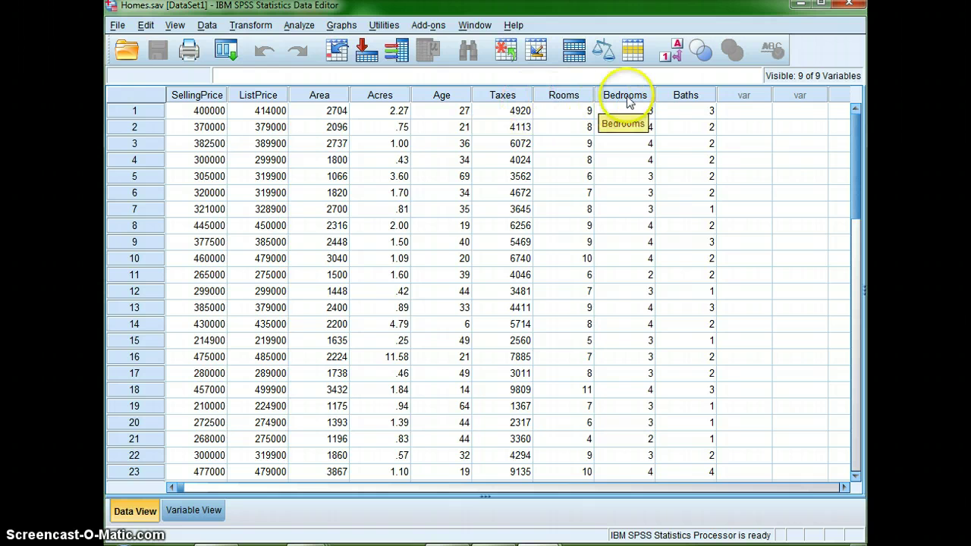
{"action": "left_click", "coordinate": [198, 512]}
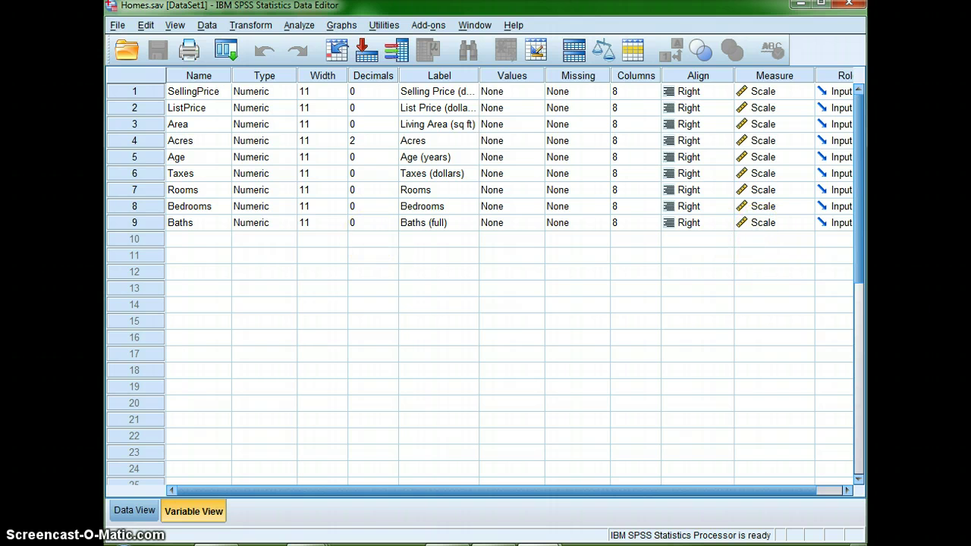
{"action": "left_click", "coordinate": [126, 512]}
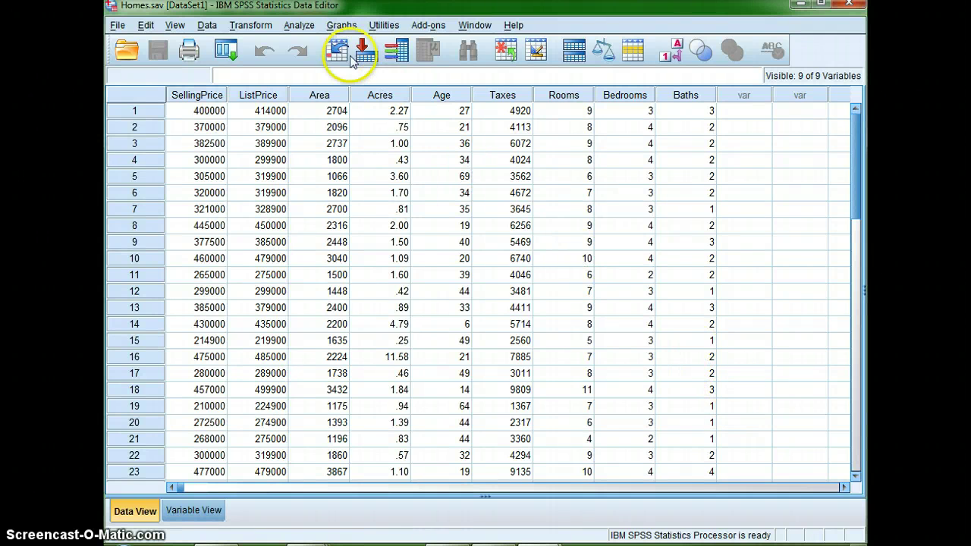
- Start a Descriptives analysis of Selling Price, List Price and Age (years)
{"action": "left_click", "coordinate": [300, 27]}
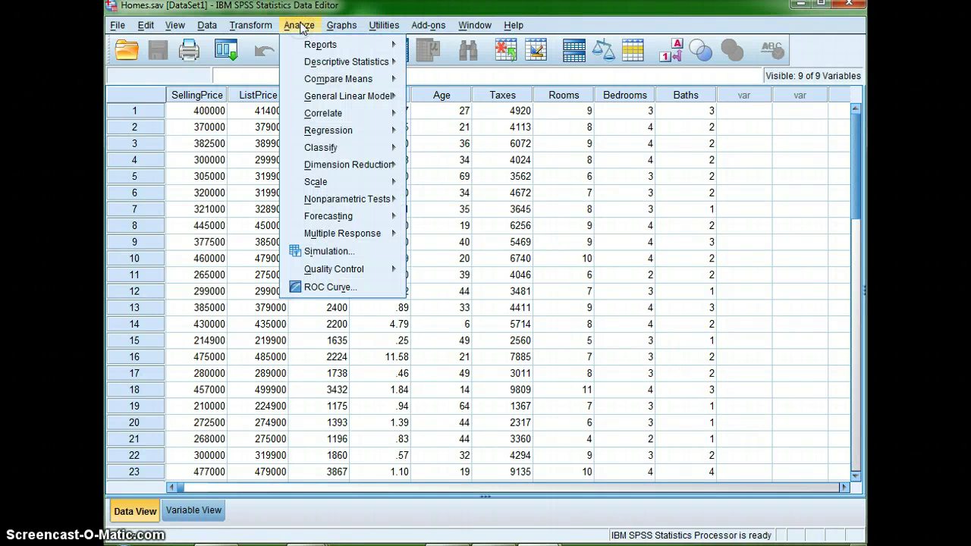
{"action": "mouse_move", "coordinate": [316, 68]}
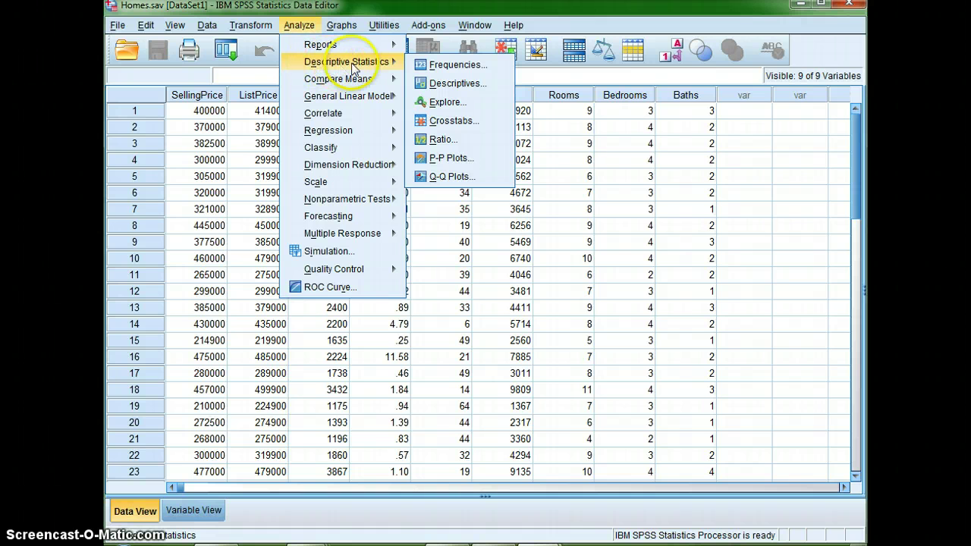
{"action": "mouse_move", "coordinate": [400, 66]}
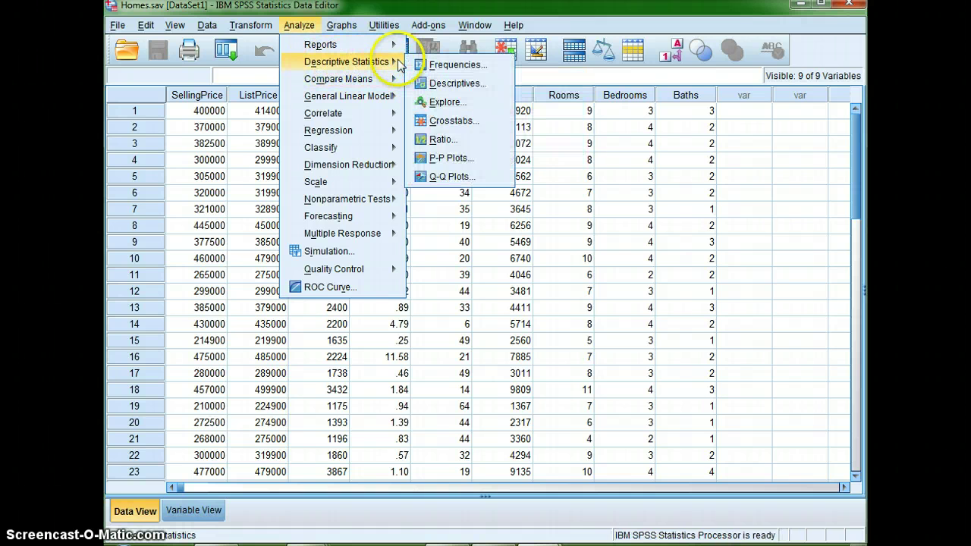
{"action": "left_click", "coordinate": [418, 79]}
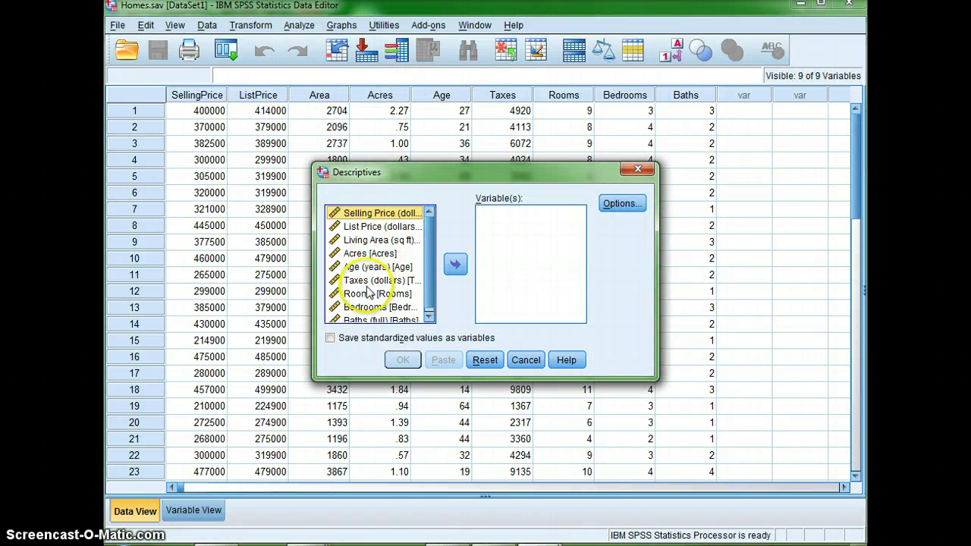
{"action": "left_click", "coordinate": [454, 264]}
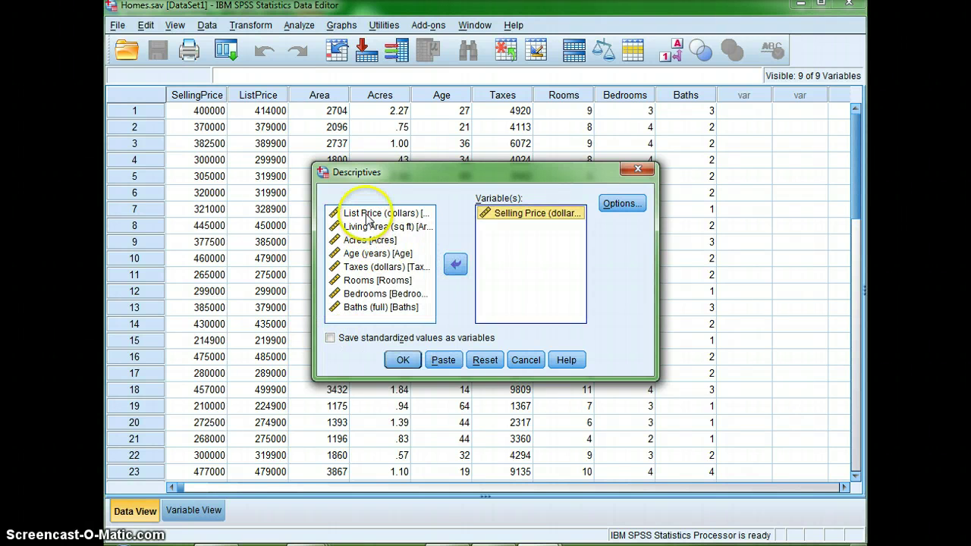
{"action": "left_click", "coordinate": [367, 215]}
{"action": "left_click", "coordinate": [455, 263]}
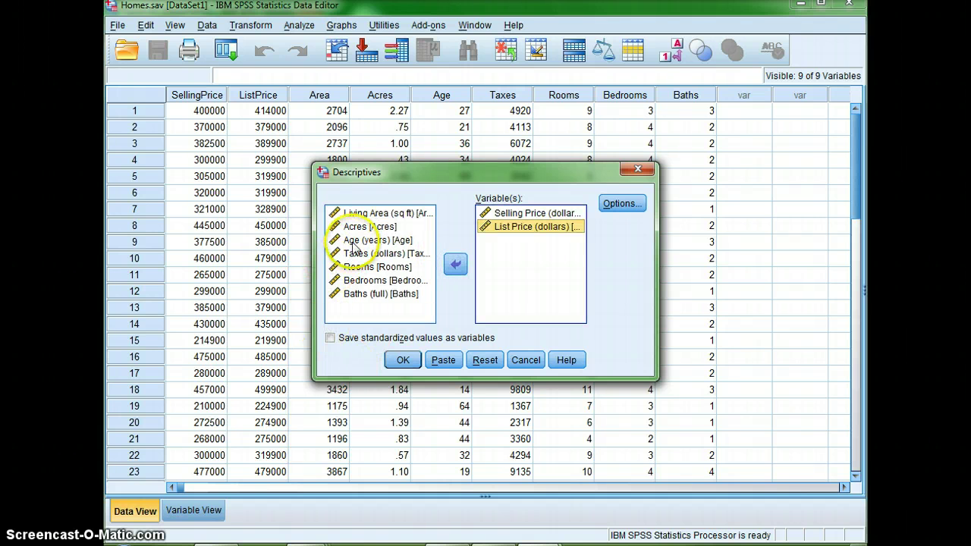
{"action": "left_click", "coordinate": [356, 240]}
{"action": "left_click", "coordinate": [453, 265]}
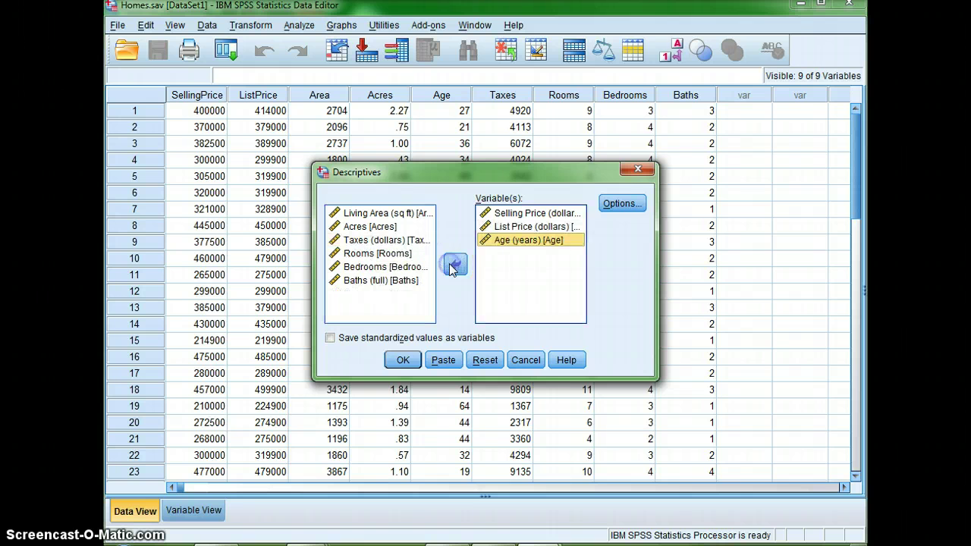
- Add variance and range to the Descriptives statistics options
{"action": "left_click", "coordinate": [615, 204]}
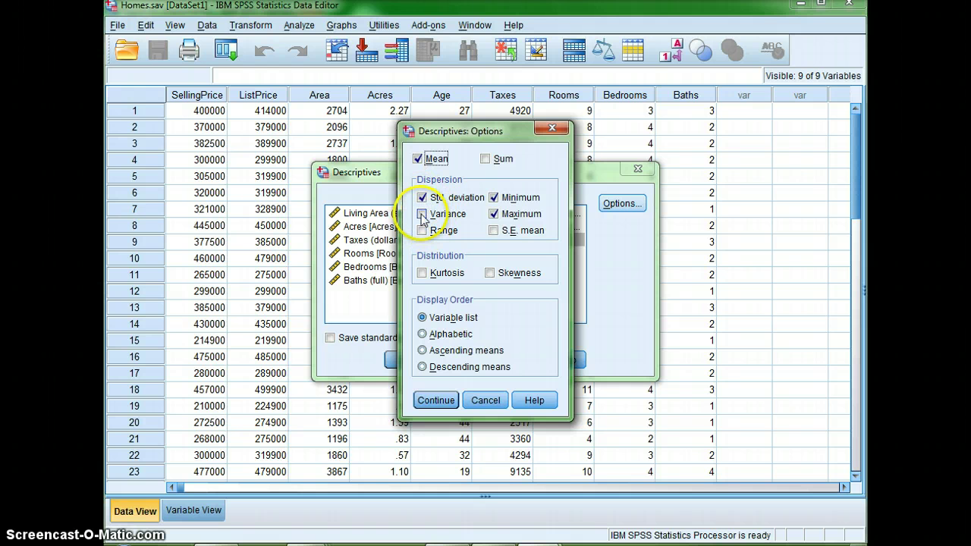
{"action": "left_click", "coordinate": [422, 213]}
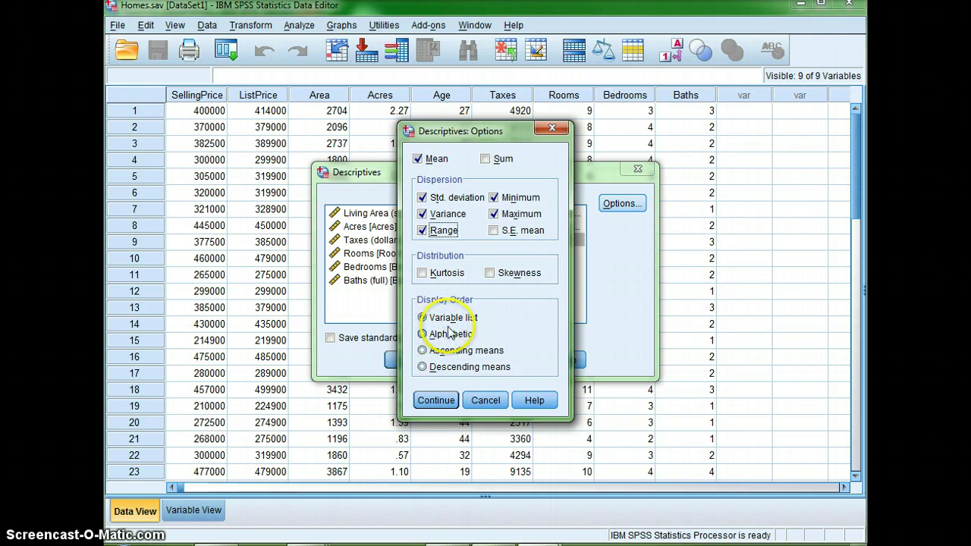
{"action": "left_click", "coordinate": [436, 402]}
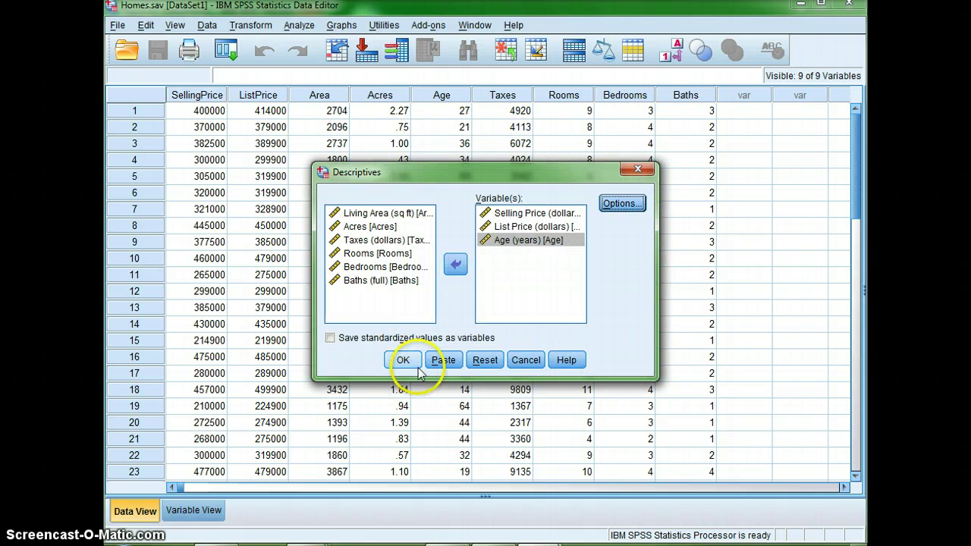
- Run Descriptives and select the resulting Descriptive Statistics table for the 40 cases
{"action": "left_click", "coordinate": [414, 365]}
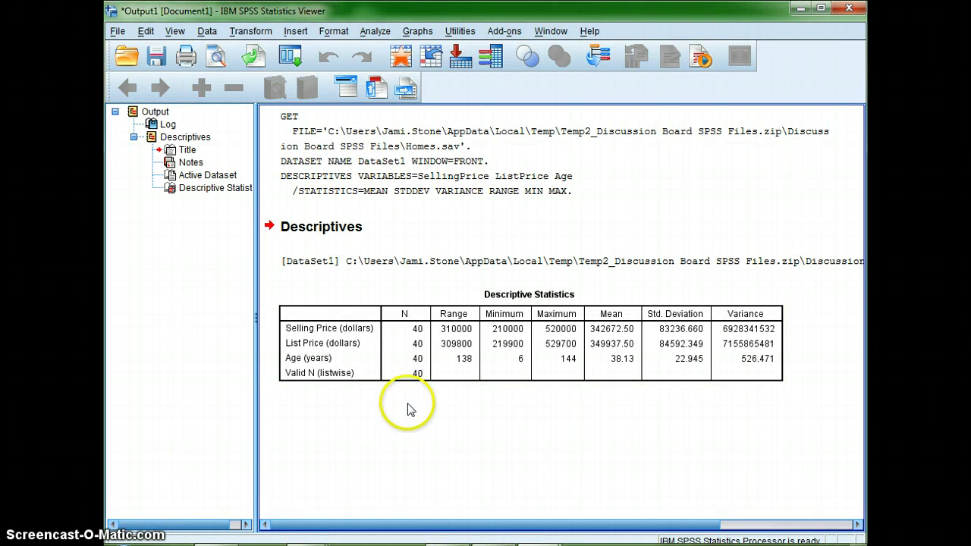
{"action": "left_click", "coordinate": [326, 372]}
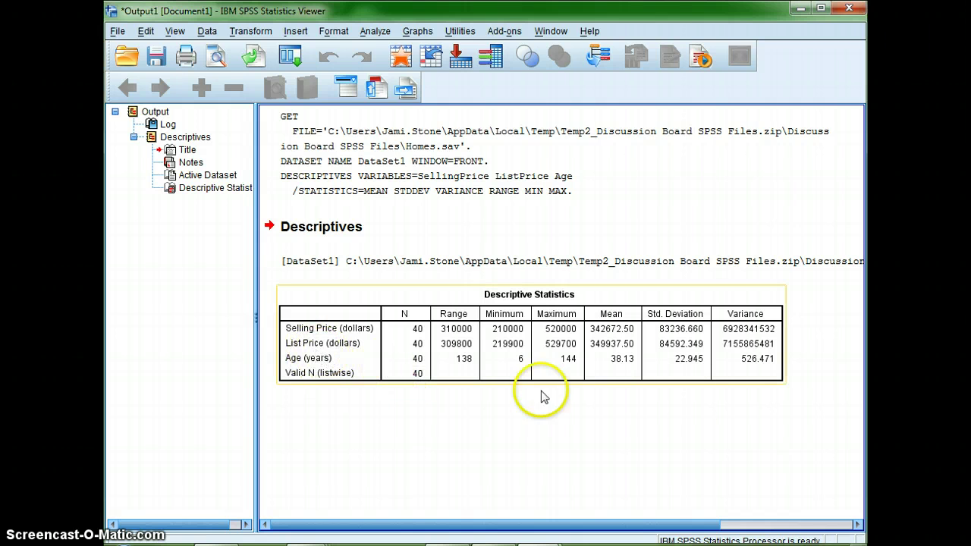
{"action": "left_click", "coordinate": [826, 379]}
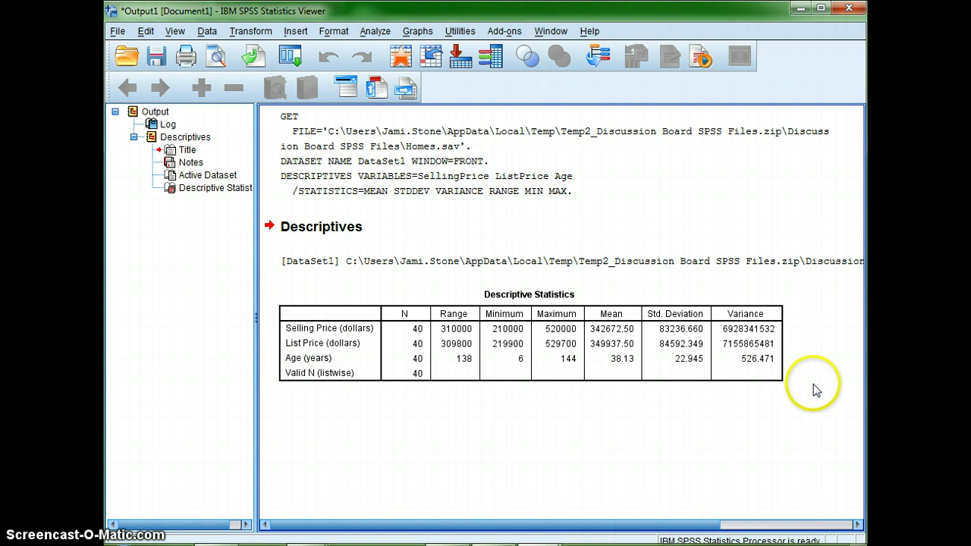
{"action": "left_click", "coordinate": [414, 314]}
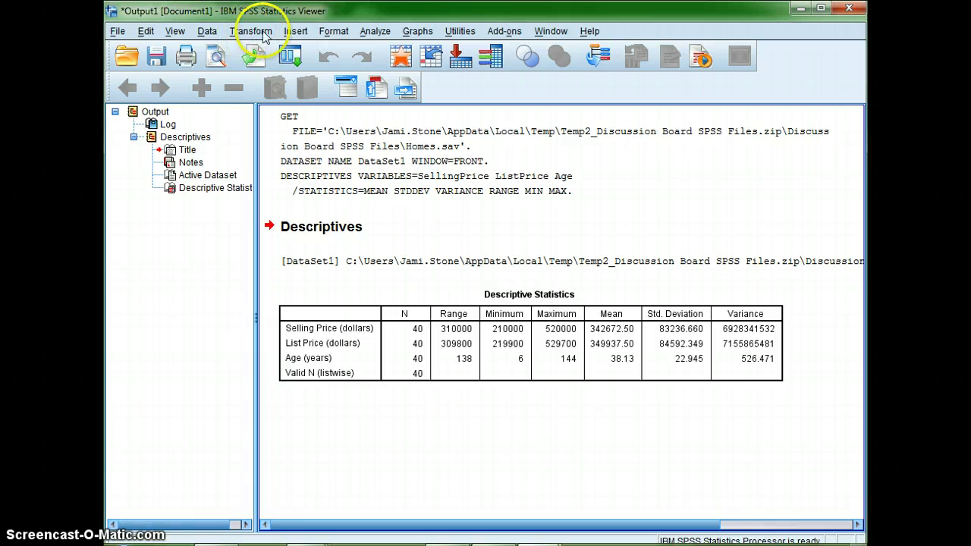
- Start a Frequencies analysis of Selling Price, List Price and Age (years)
{"action": "left_click", "coordinate": [371, 31]}
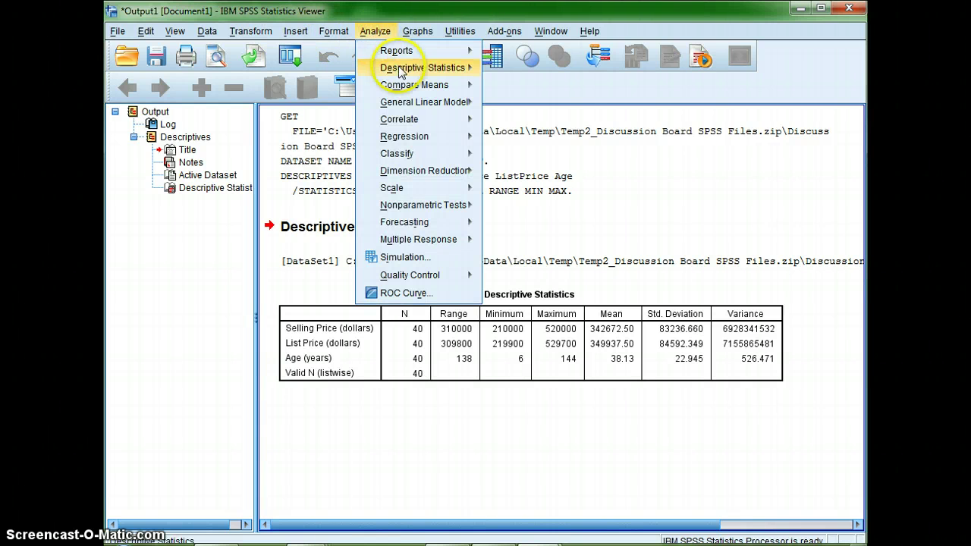
{"action": "mouse_move", "coordinate": [400, 71]}
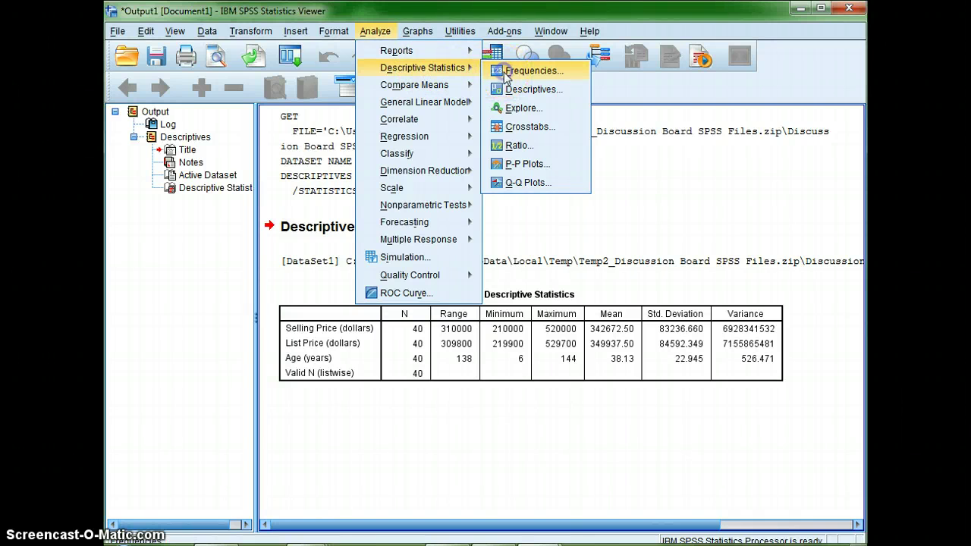
{"action": "left_click", "coordinate": [504, 72]}
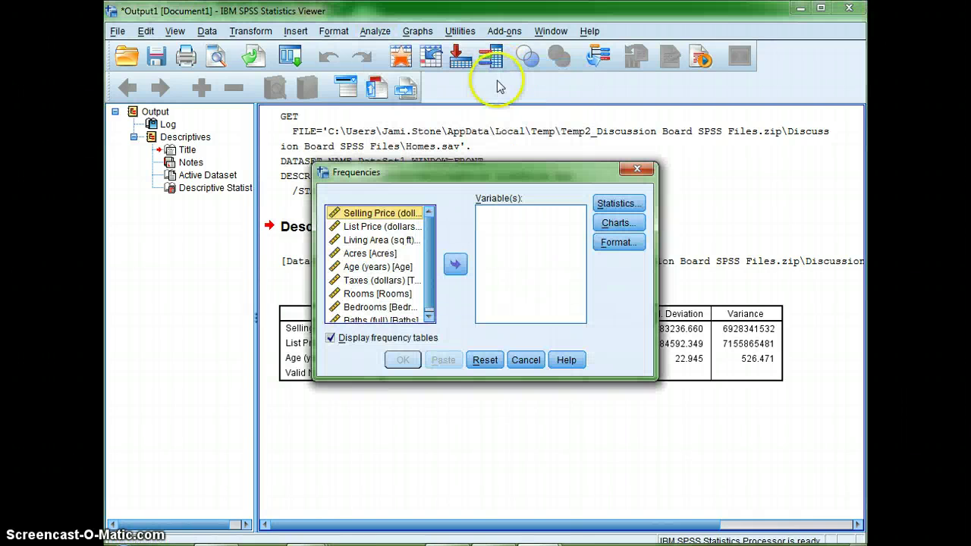
{"action": "left_click", "coordinate": [455, 263]}
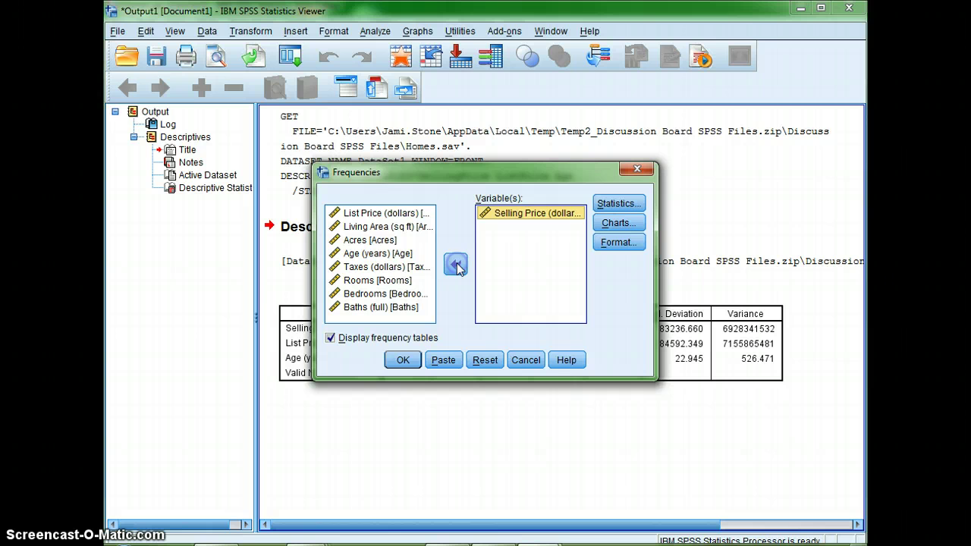
{"action": "left_click", "coordinate": [365, 213]}
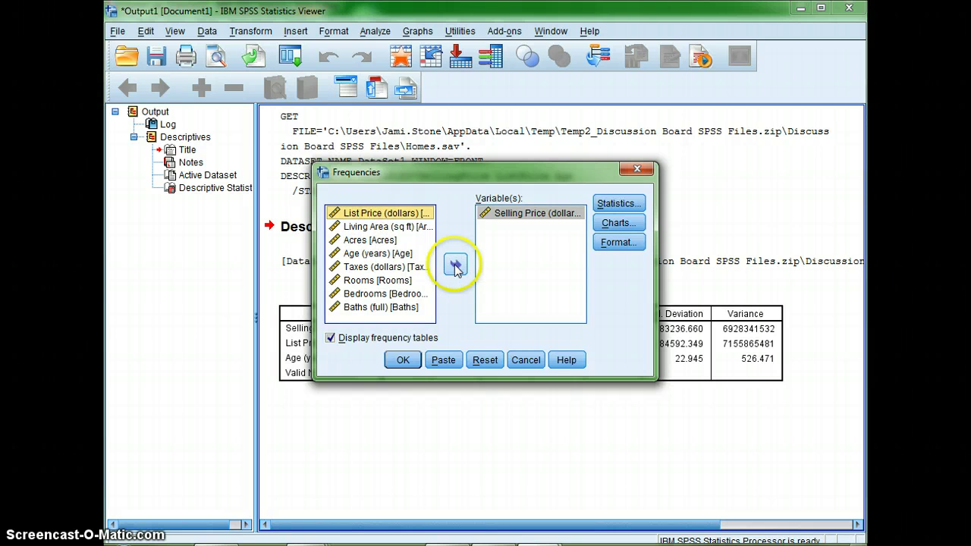
{"action": "left_click", "coordinate": [455, 263]}
{"action": "left_click", "coordinate": [368, 242]}
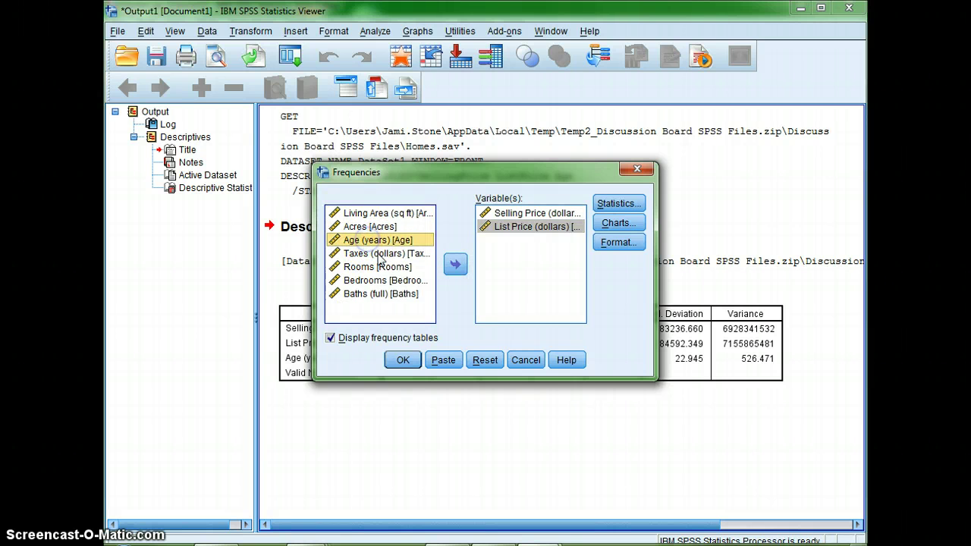
{"action": "left_click", "coordinate": [455, 263]}
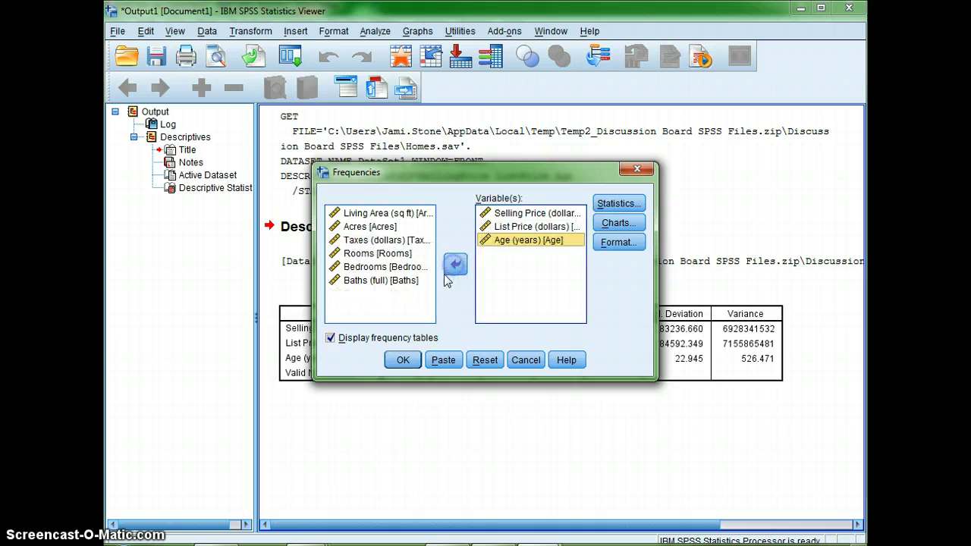
{"action": "left_click", "coordinate": [599, 206]}
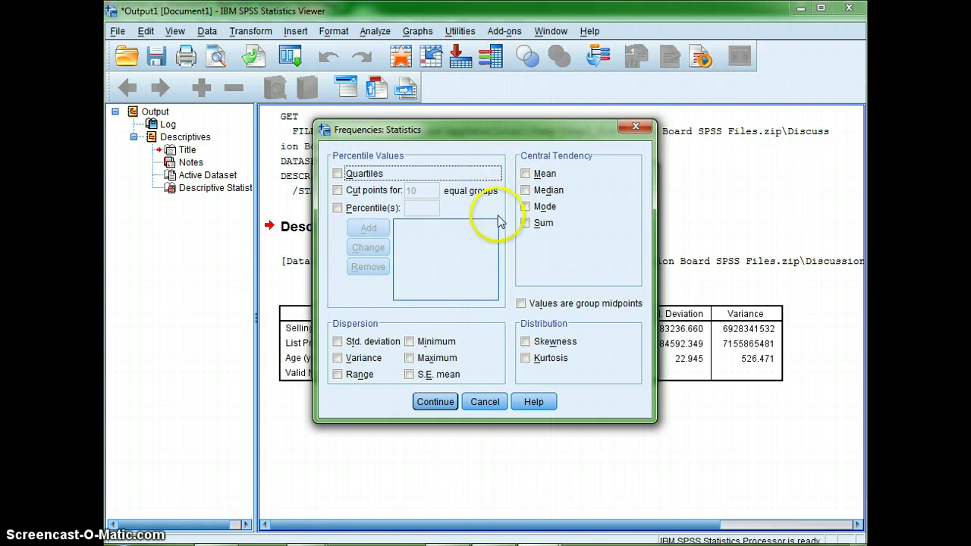
- Request mean, standard deviation, variance, range, minimum and maximum, then run Frequencies
{"action": "left_click", "coordinate": [526, 174]}
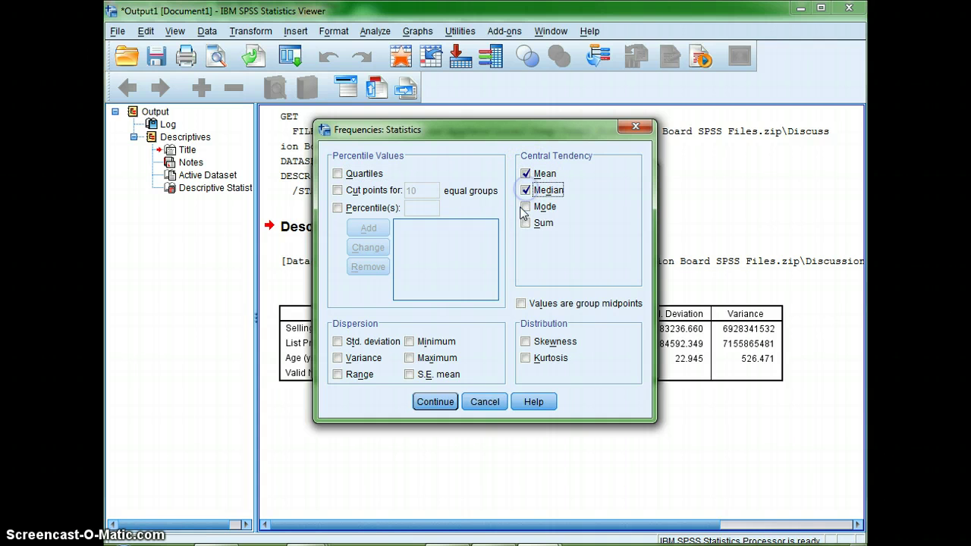
{"action": "left_click", "coordinate": [337, 342]}
{"action": "left_click", "coordinate": [337, 358]}
{"action": "left_click", "coordinate": [337, 374]}
{"action": "left_click", "coordinate": [409, 342]}
{"action": "left_click", "coordinate": [410, 360]}
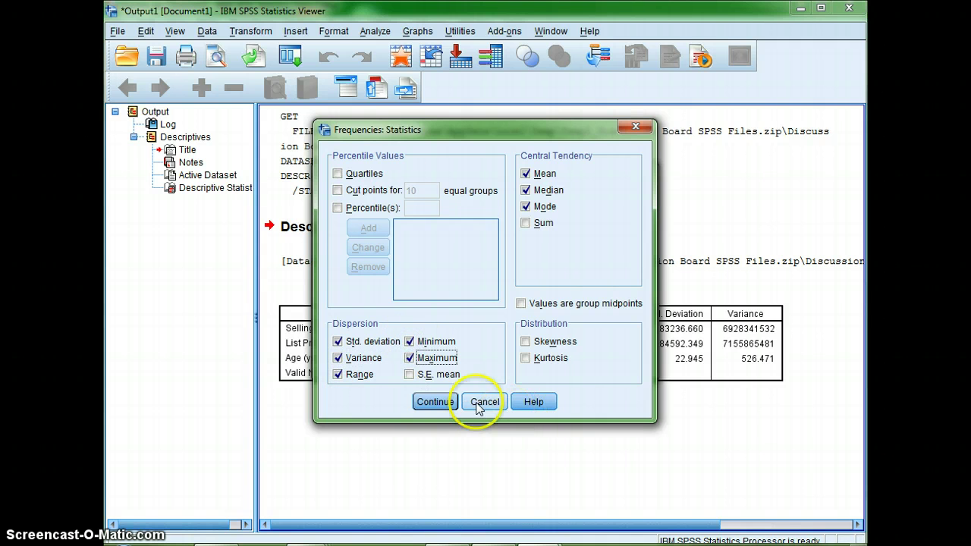
{"action": "left_click", "coordinate": [439, 409]}
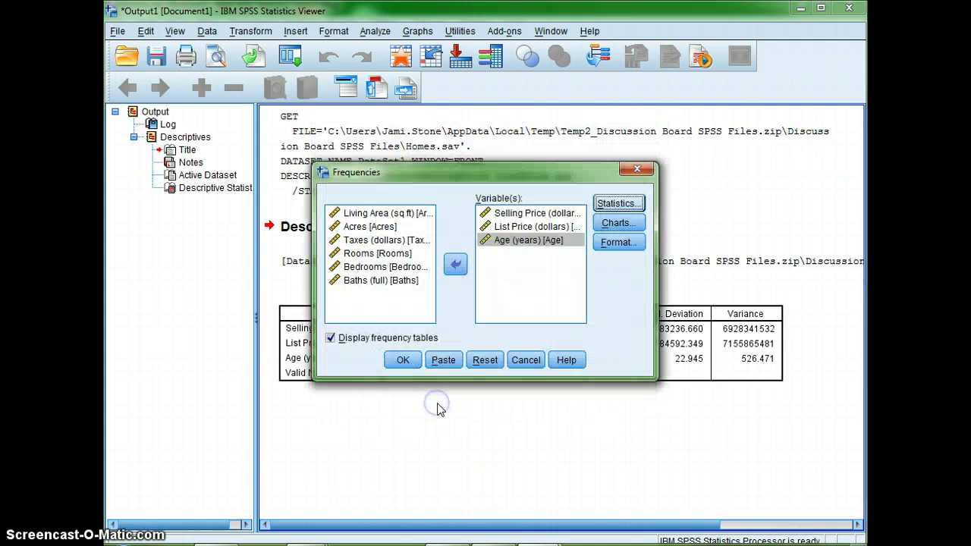
{"action": "left_click", "coordinate": [418, 362]}
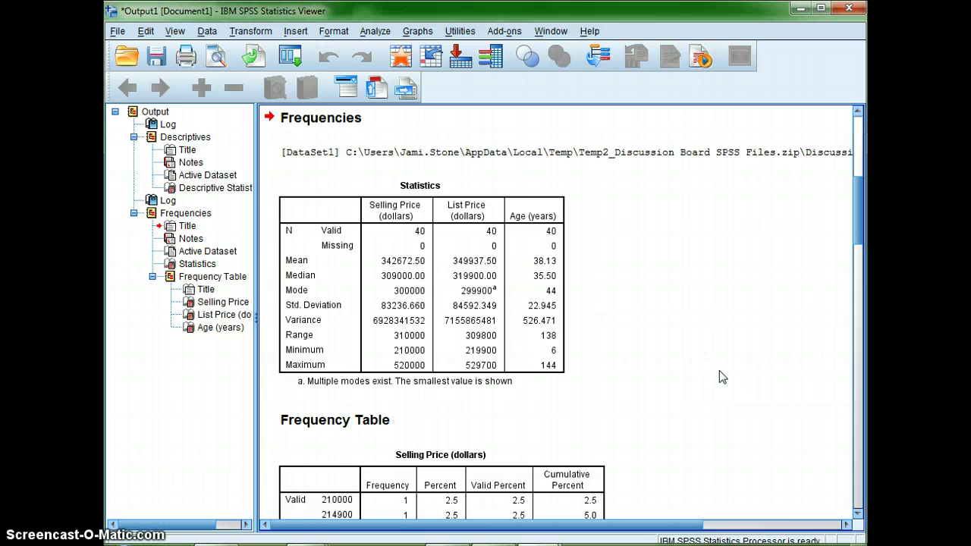
{"action": "scroll", "coordinate": [718, 370], "scroll_direction": "up", "scroll_amount": 4}
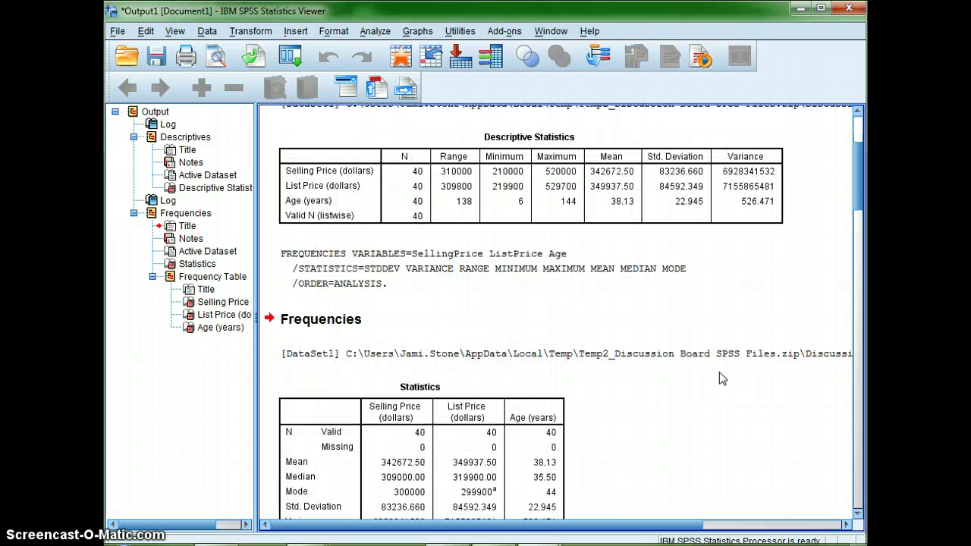
{"action": "scroll", "coordinate": [719, 371], "scroll_direction": "up", "scroll_amount": 1}
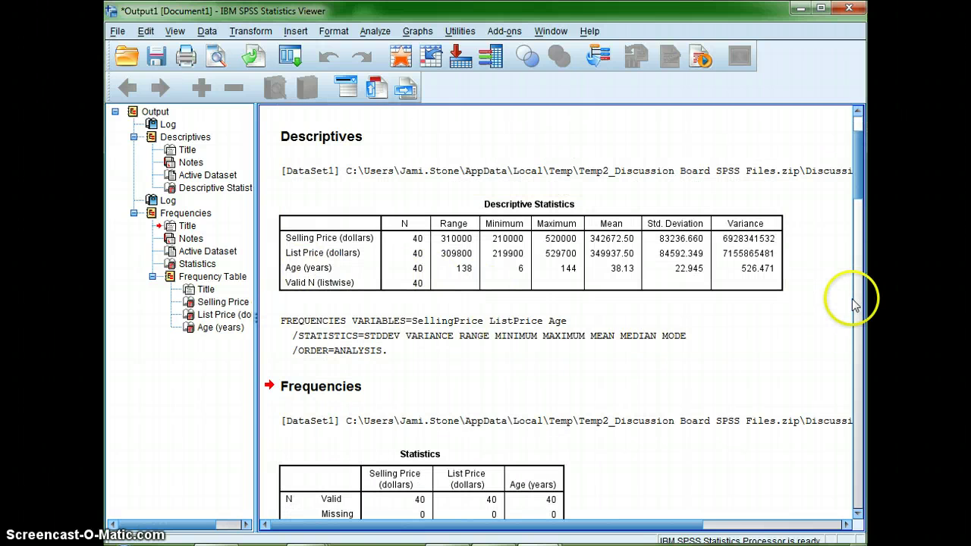
{"action": "left_click", "coordinate": [758, 267]}
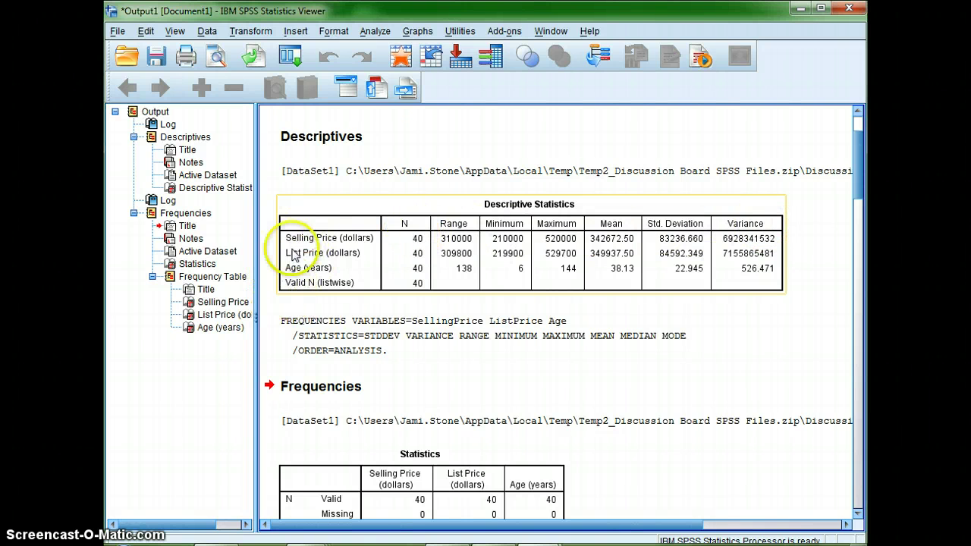
{"action": "left_click", "coordinate": [291, 303]}
{"action": "scroll", "coordinate": [681, 450], "scroll_direction": "down", "scroll_amount": 3}
{"action": "scroll", "coordinate": [681, 450], "scroll_direction": "down", "scroll_amount": 2}
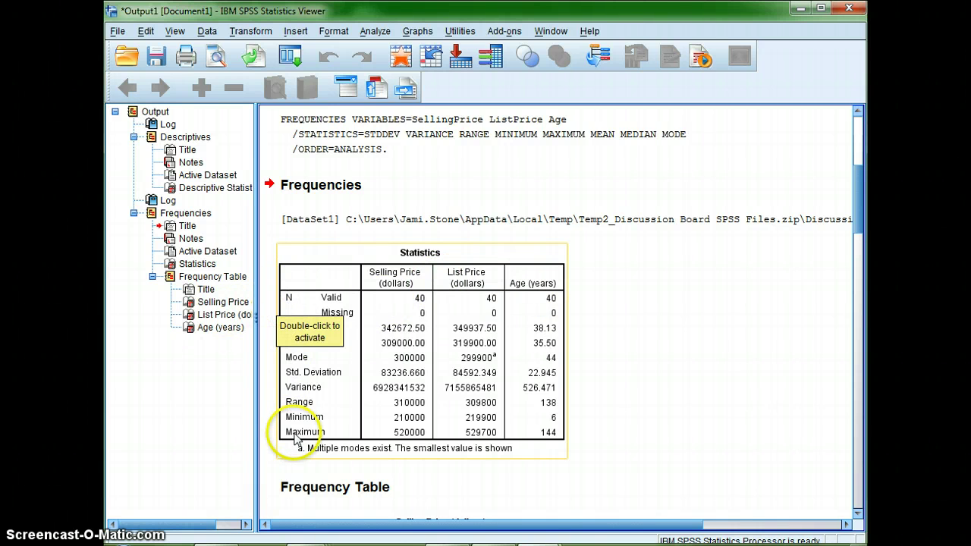
{"action": "scroll", "coordinate": [662, 469], "scroll_direction": "down", "scroll_amount": 6}
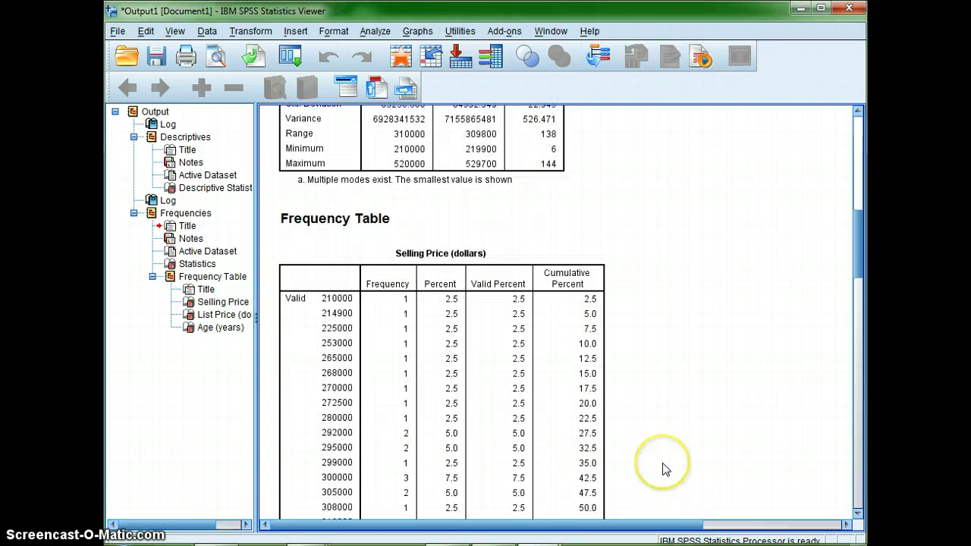
{"action": "scroll", "coordinate": [662, 468], "scroll_direction": "up", "scroll_amount": 3}
{"action": "scroll", "coordinate": [672, 455], "scroll_direction": "down", "scroll_amount": 6}
{"action": "scroll", "coordinate": [672, 455], "scroll_direction": "up", "scroll_amount": 7}
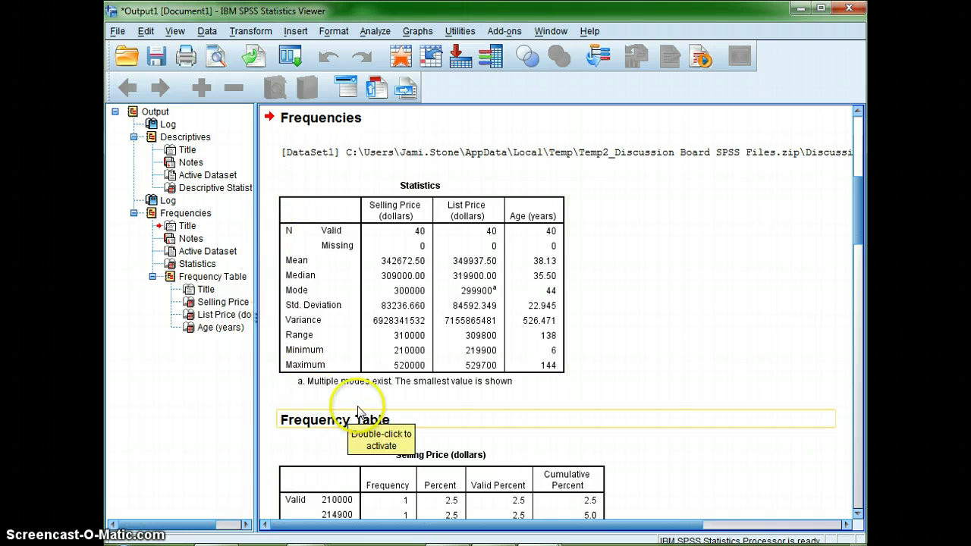
{"action": "left_click", "coordinate": [359, 412]}
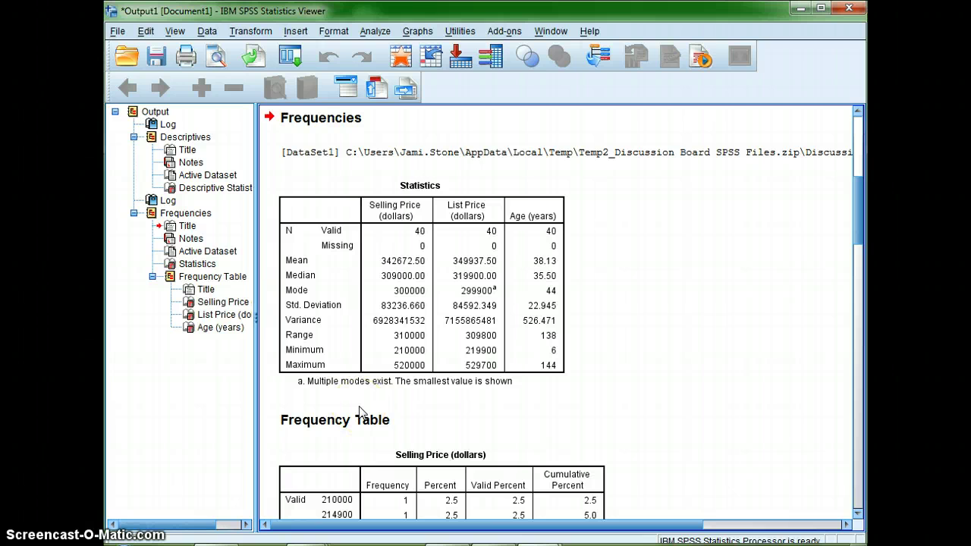
{"action": "left_click", "coordinate": [641, 467]}
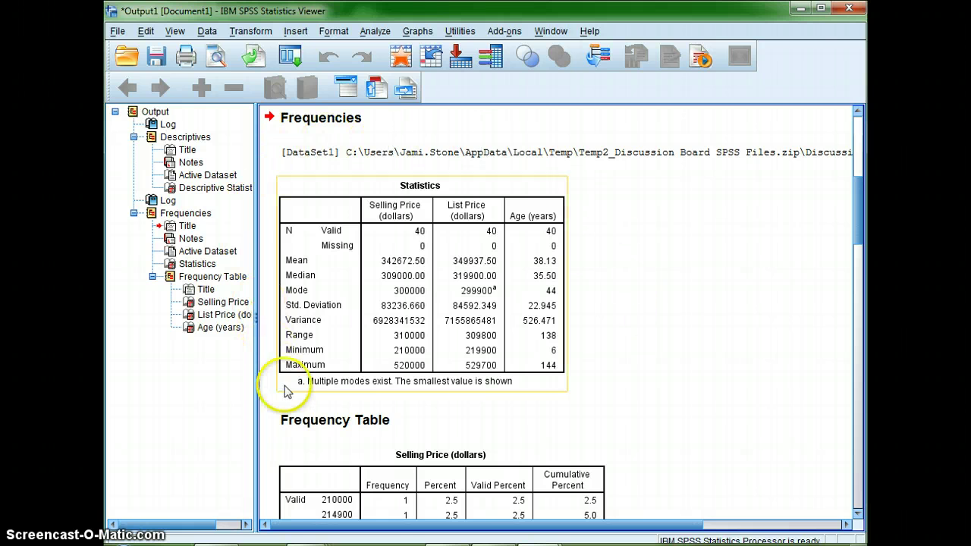
{"action": "left_click", "coordinate": [570, 434]}
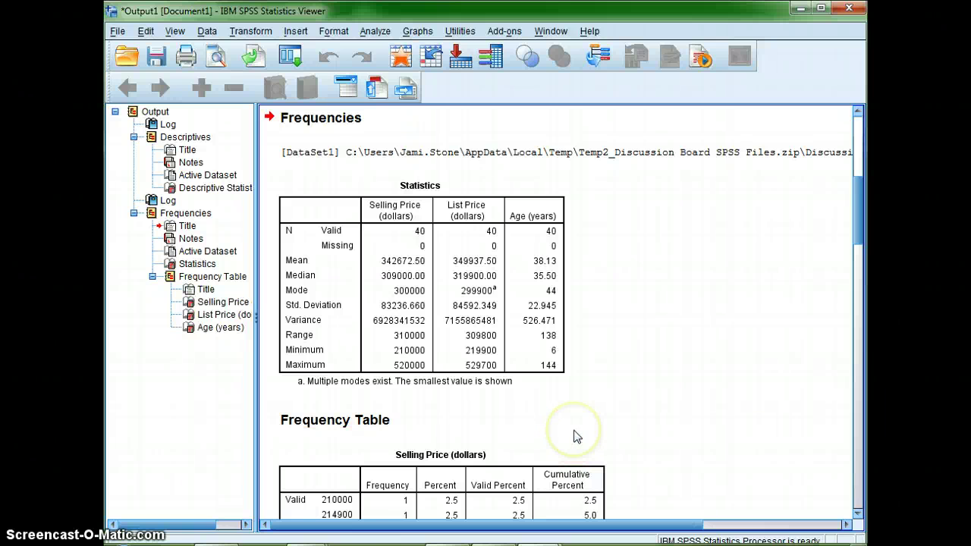